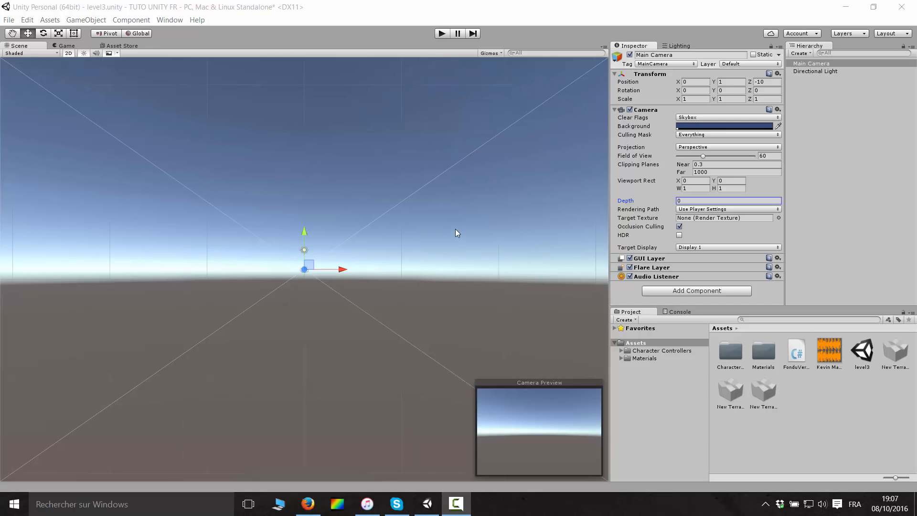
{"action": "left_click", "coordinate": [66, 46]}
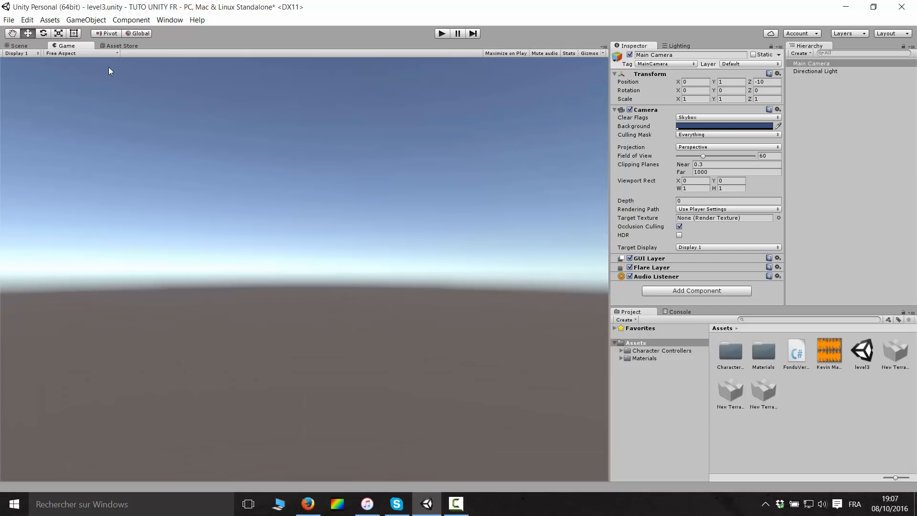
{"action": "left_click", "coordinate": [18, 46]}
{"action": "scroll", "coordinate": [372, 205], "scroll_direction": "up", "scroll_amount": 1}
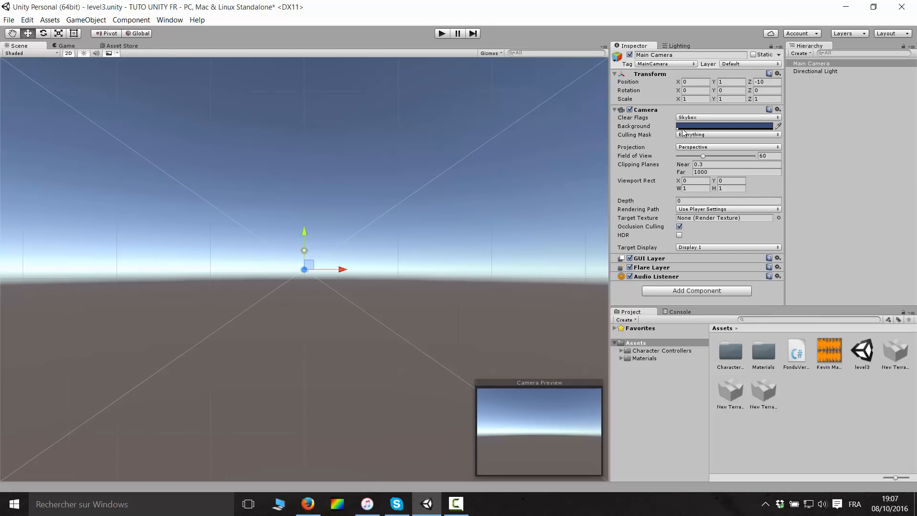
{"action": "left_click_drag", "start_coordinate": [90, 59], "coordinate": [484, 191], "text": "alt"}
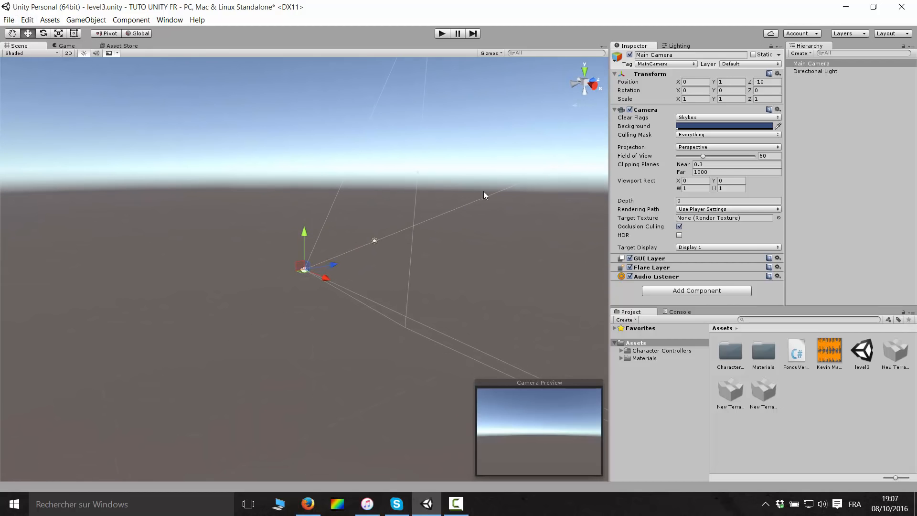
{"action": "left_click", "coordinate": [812, 64]}
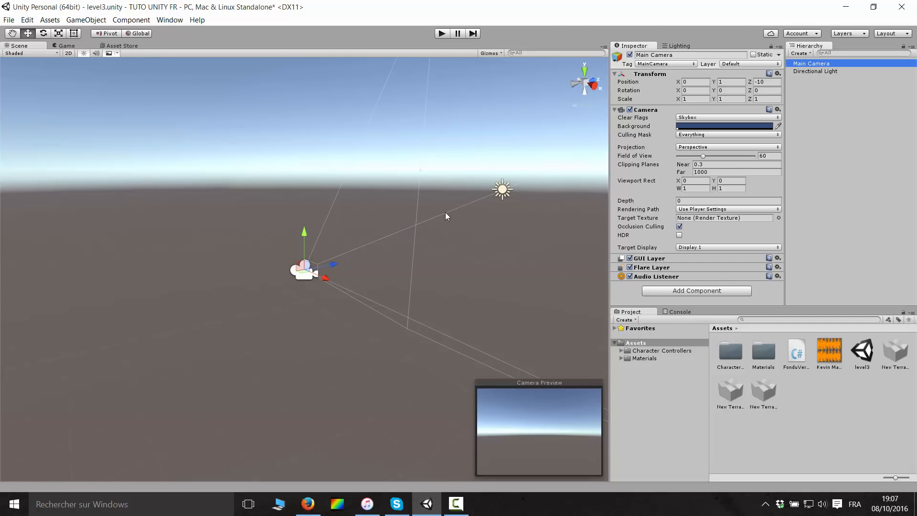
{"action": "left_click_drag", "start_coordinate": [468, 147], "coordinate": [410, 211], "text": "alt"}
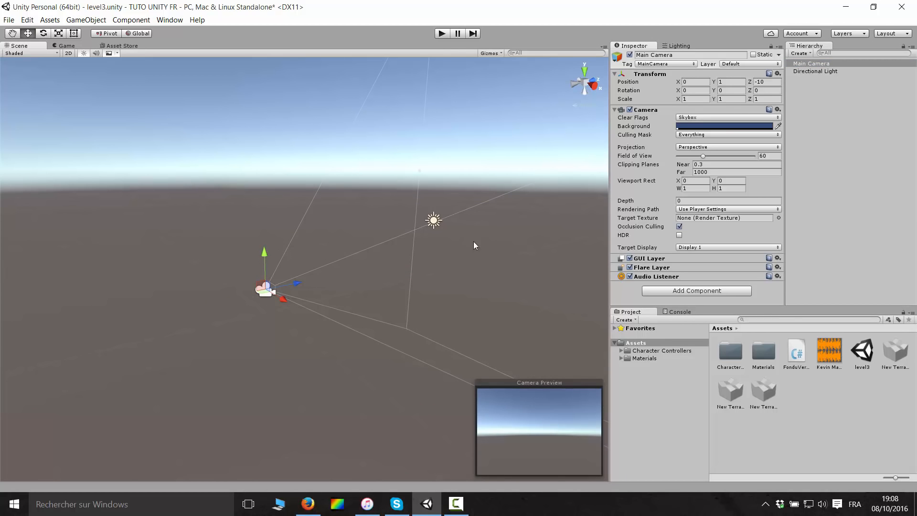
{"action": "left_click", "coordinate": [820, 404]}
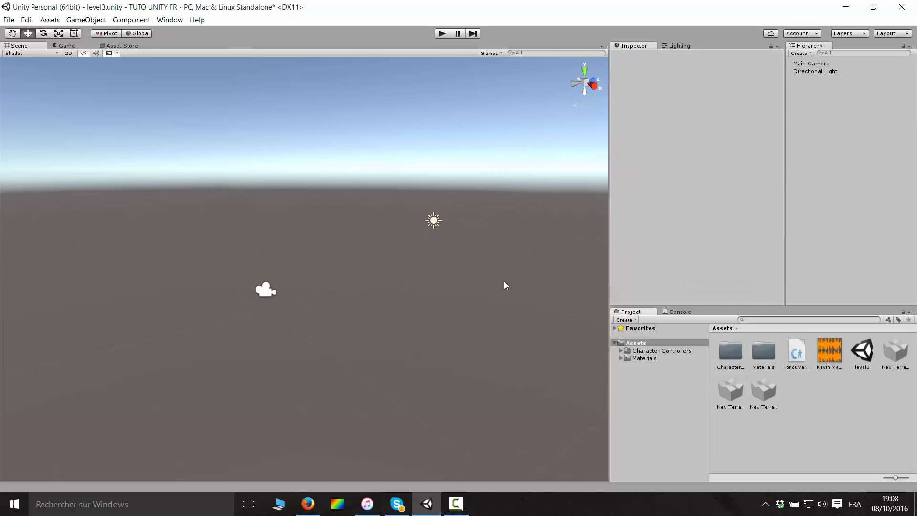
Create an empty game object named AudioSource near the camera, shifted along the Z axis to about -8.22.
{"action": "left_click", "coordinate": [87, 20]}
{"action": "left_click", "coordinate": [98, 33]}
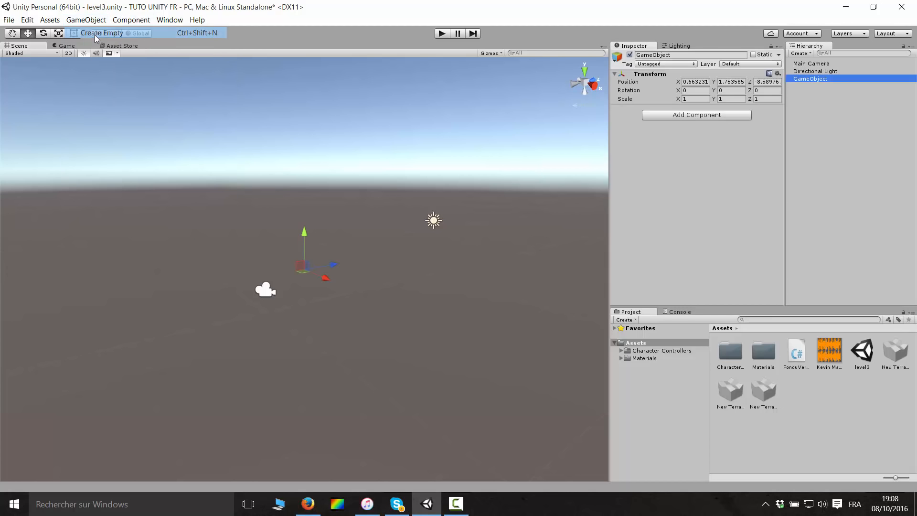
{"action": "left_click_drag", "start_coordinate": [332, 264], "coordinate": [341, 263]}
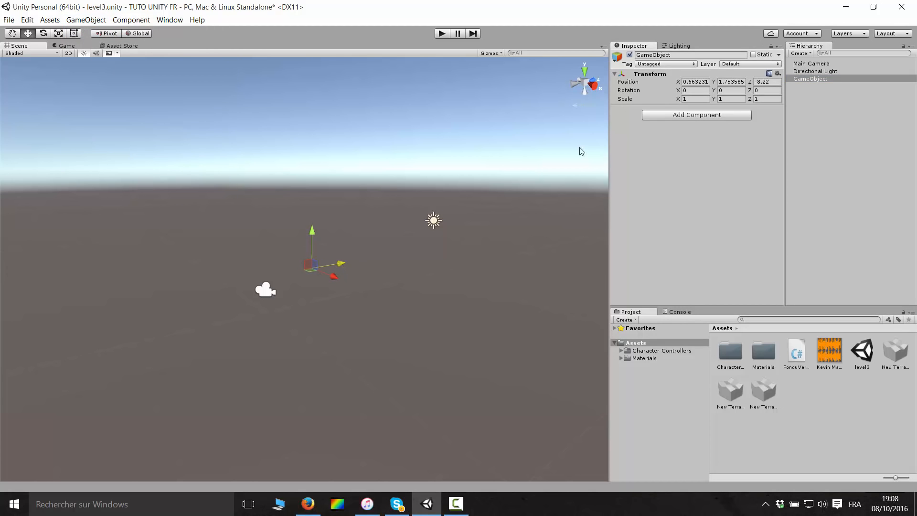
{"action": "left_click", "coordinate": [689, 56]}
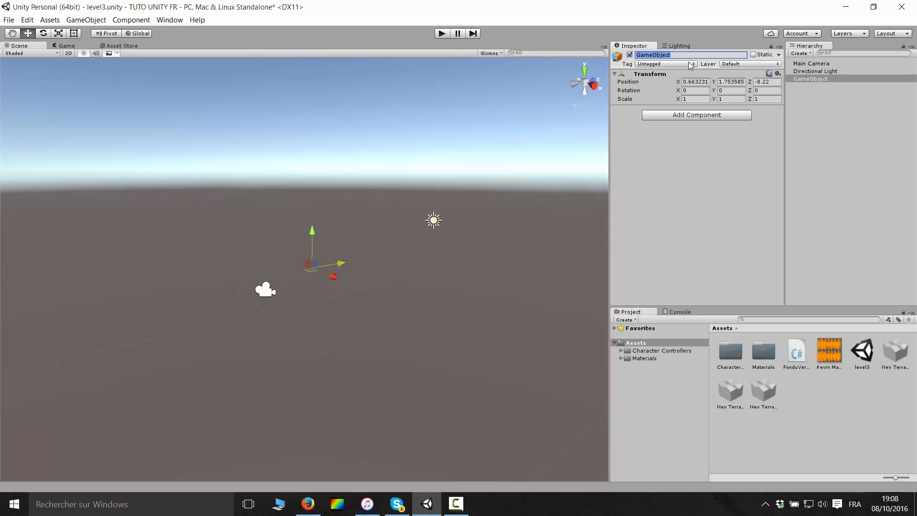
{"action": "type", "text": "AudioSource"}
{"action": "key", "text": "Return"}
Add an Audio Source component to the AudioSource object and assign the Kevin MacLeod - Wallpaper track as its audio clip.
{"action": "left_click", "coordinate": [697, 116]}
{"action": "left_click", "coordinate": [669, 228]}
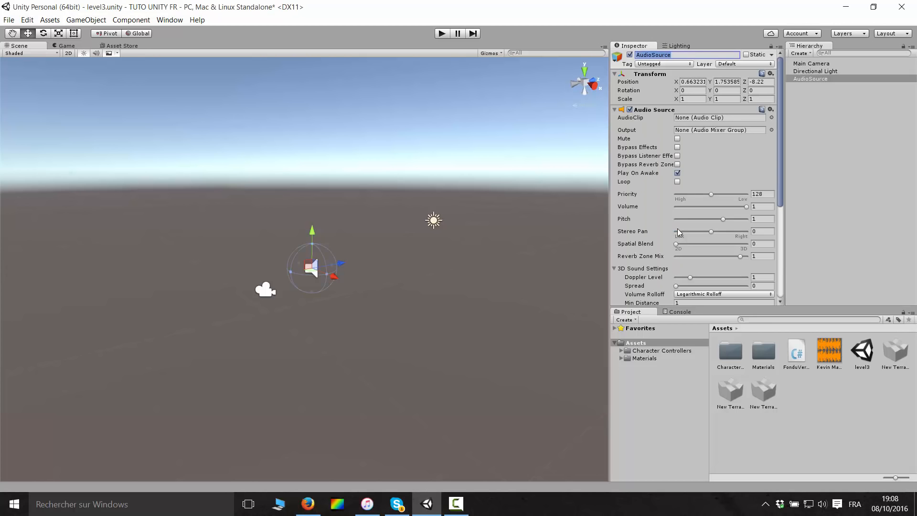
{"action": "scroll", "coordinate": [386, 238], "scroll_direction": "up", "scroll_amount": 10}
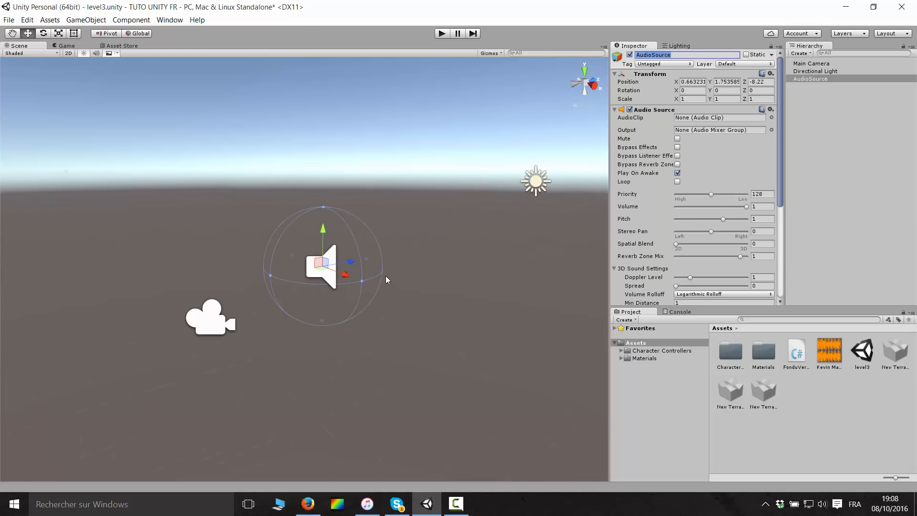
{"action": "scroll", "coordinate": [385, 276], "scroll_direction": "down", "scroll_amount": 5}
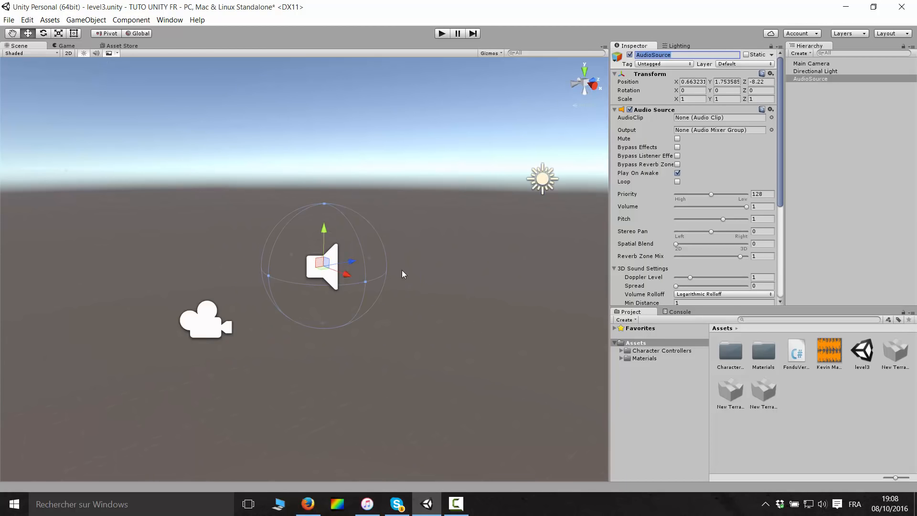
{"action": "left_click", "coordinate": [831, 354]}
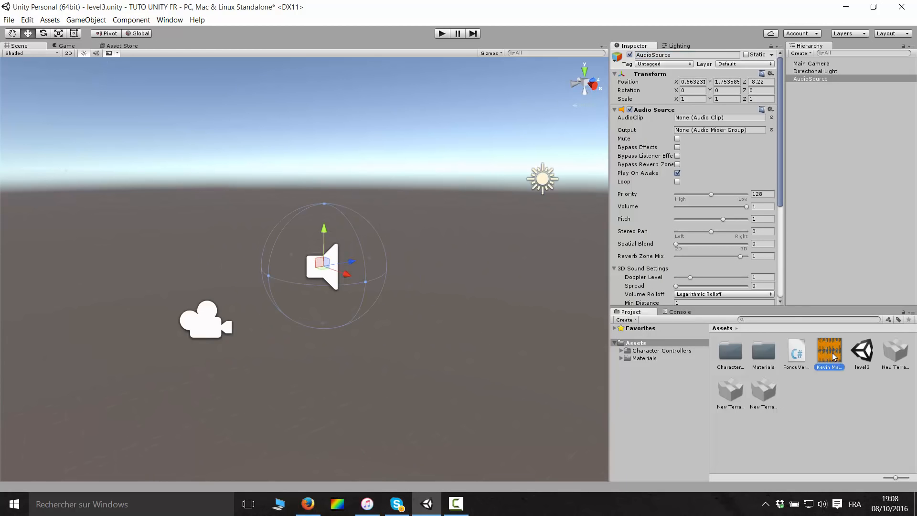
{"action": "left_click_drag", "start_coordinate": [833, 356], "coordinate": [714, 119]}
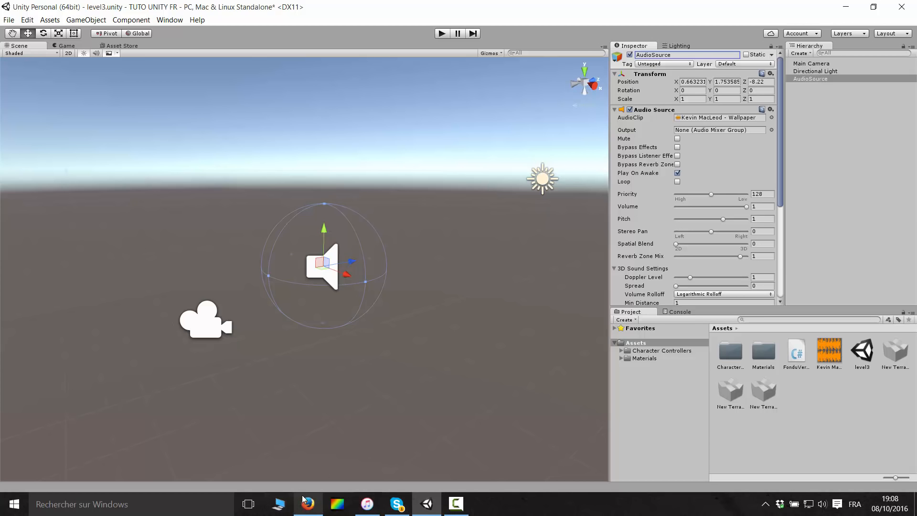
Add a UI slider to the scene without any object selected beforehand.
{"action": "scroll", "coordinate": [453, 292], "scroll_direction": "down", "scroll_amount": 4}
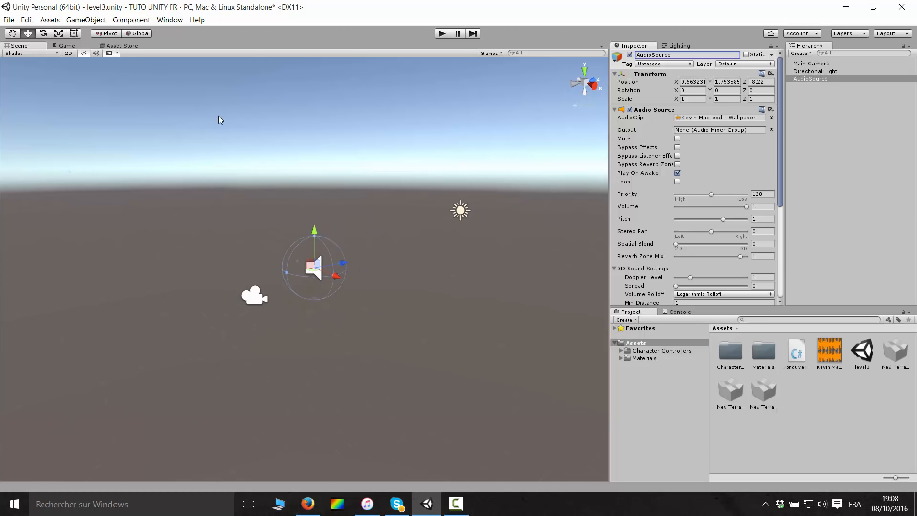
{"action": "left_click", "coordinate": [248, 119]}
{"action": "left_click", "coordinate": [86, 19]}
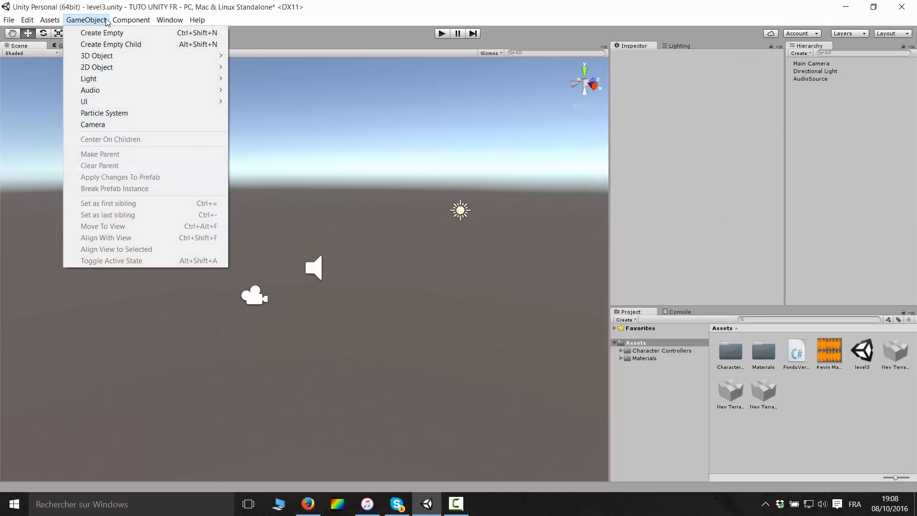
{"action": "mouse_move", "coordinate": [95, 102]}
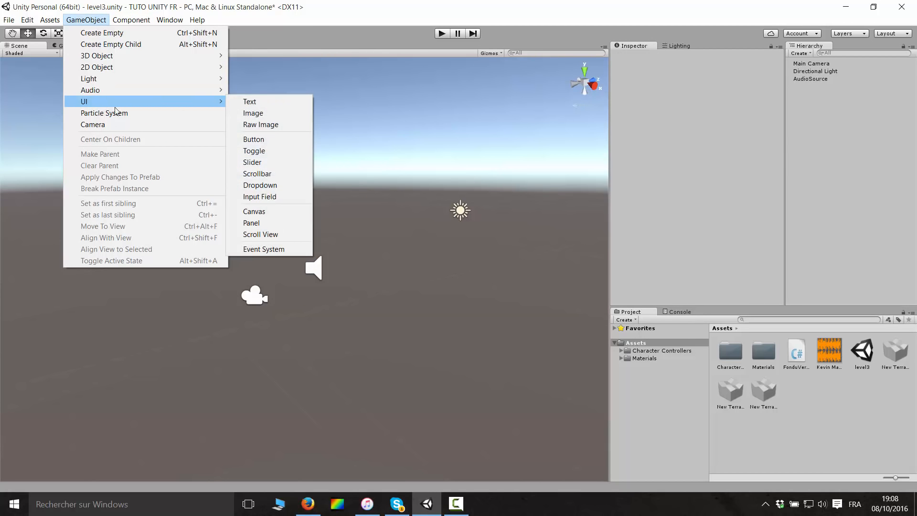
{"action": "left_click", "coordinate": [270, 163]}
{"action": "scroll", "coordinate": [333, 216], "scroll_direction": "down", "scroll_amount": 4}
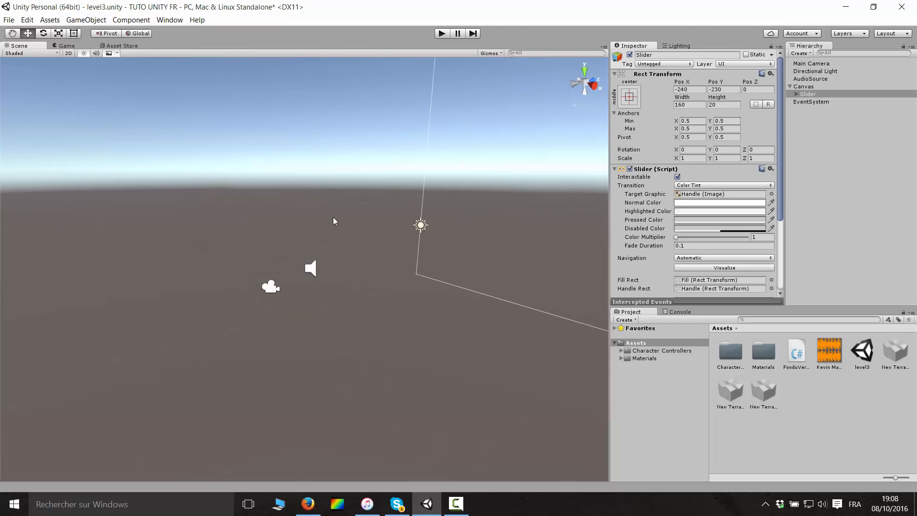
Switch the scene to 2D and move the slider to the canvas's horizontal centre, at about X 0, Y -77.
{"action": "left_click", "coordinate": [66, 53]}
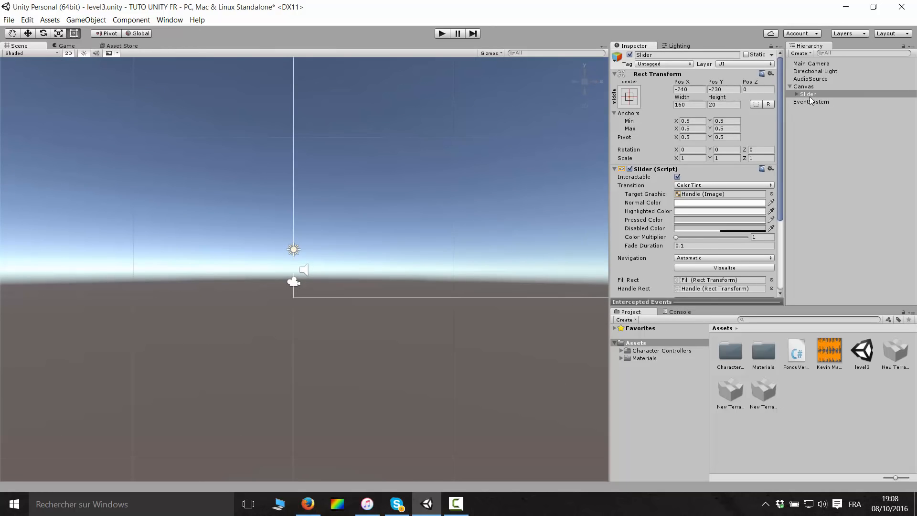
{"action": "double_click", "coordinate": [808, 94]}
{"action": "scroll", "coordinate": [409, 233], "scroll_direction": "down", "scroll_amount": 6}
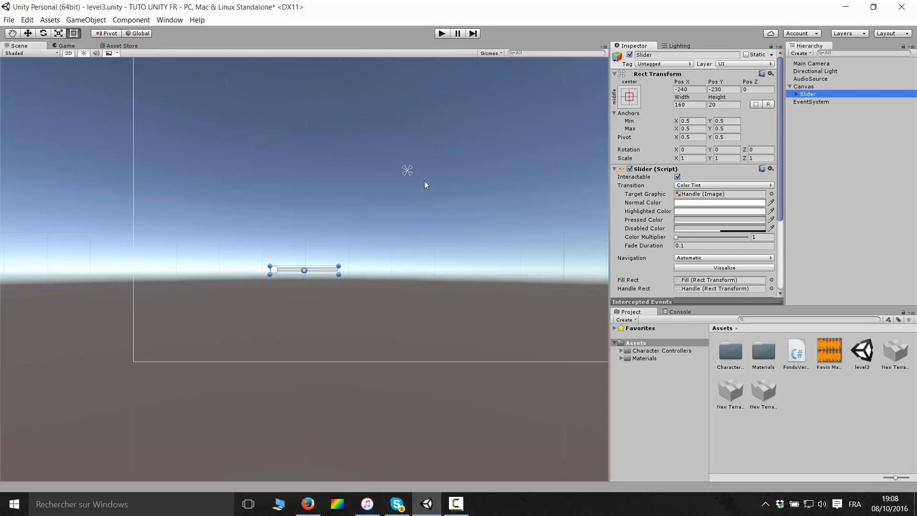
{"action": "left_click", "coordinate": [66, 46]}
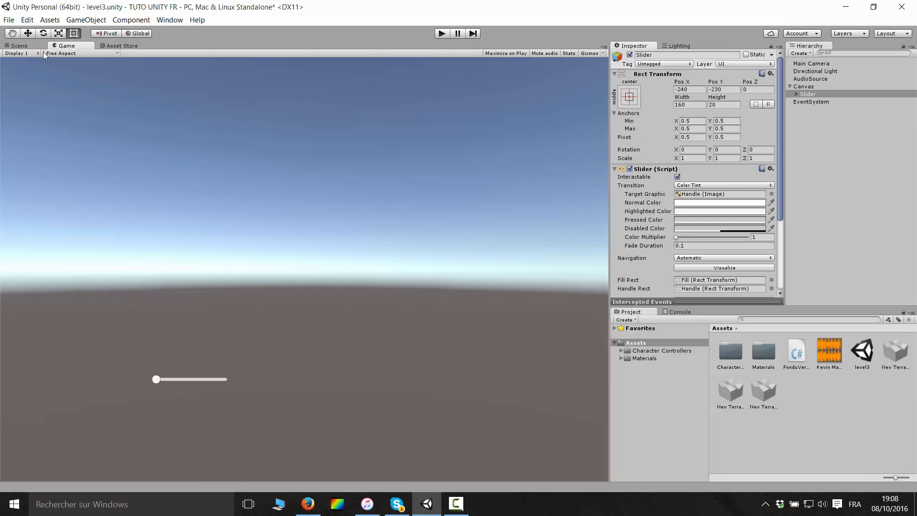
{"action": "left_click", "coordinate": [39, 45]}
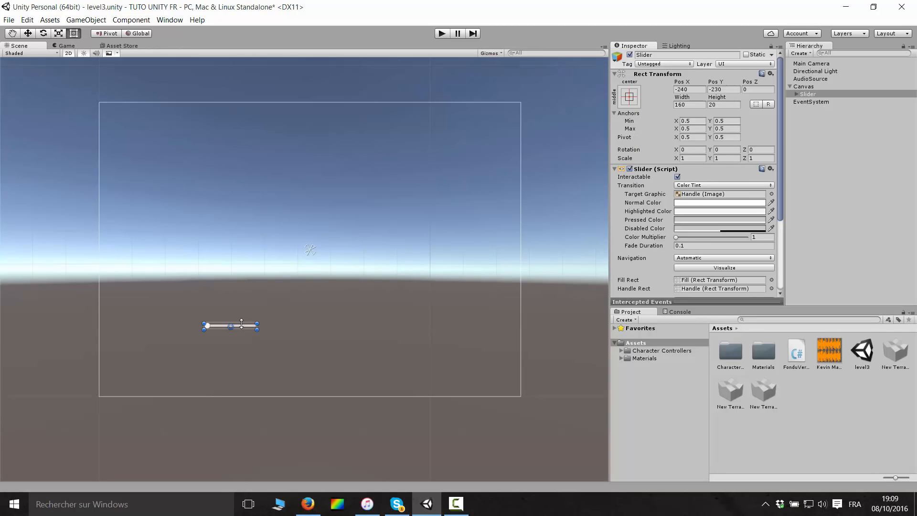
{"action": "left_click_drag", "start_coordinate": [252, 328], "coordinate": [324, 274]}
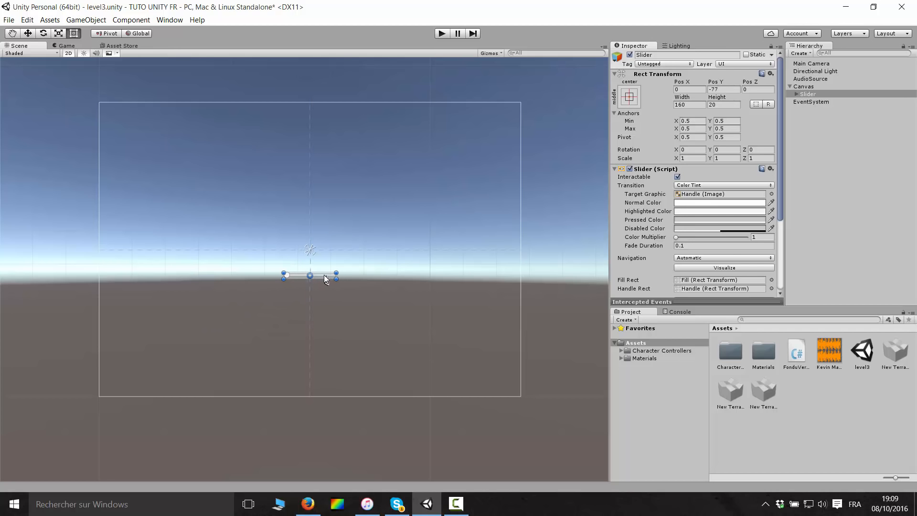
{"action": "left_click", "coordinate": [67, 46]}
{"action": "left_click", "coordinate": [20, 46]}
{"action": "scroll", "coordinate": [326, 243], "scroll_direction": "up", "scroll_amount": 2}
{"action": "scroll", "coordinate": [383, 236], "scroll_direction": "down", "scroll_amount": 3}
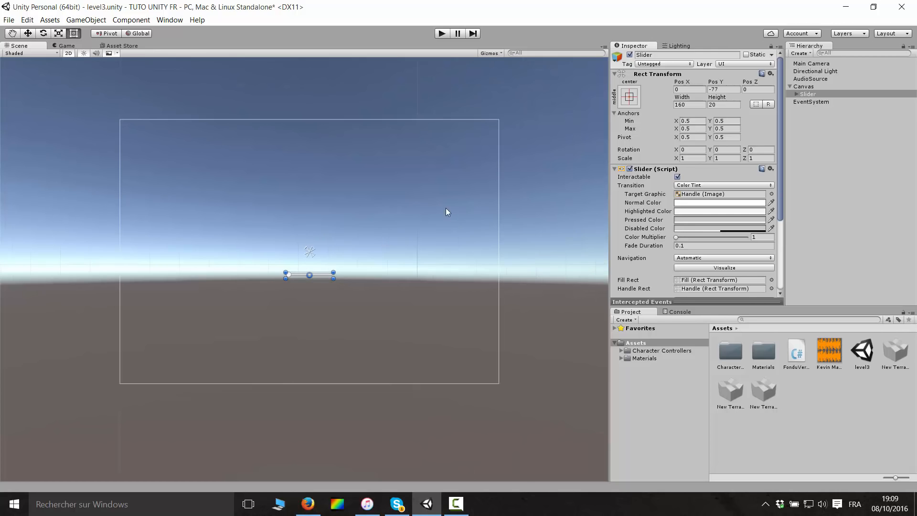
Set the volume of the AudioSource object's Audio Source component to 0.3.
{"action": "scroll", "coordinate": [750, 172], "scroll_direction": "down", "scroll_amount": 5}
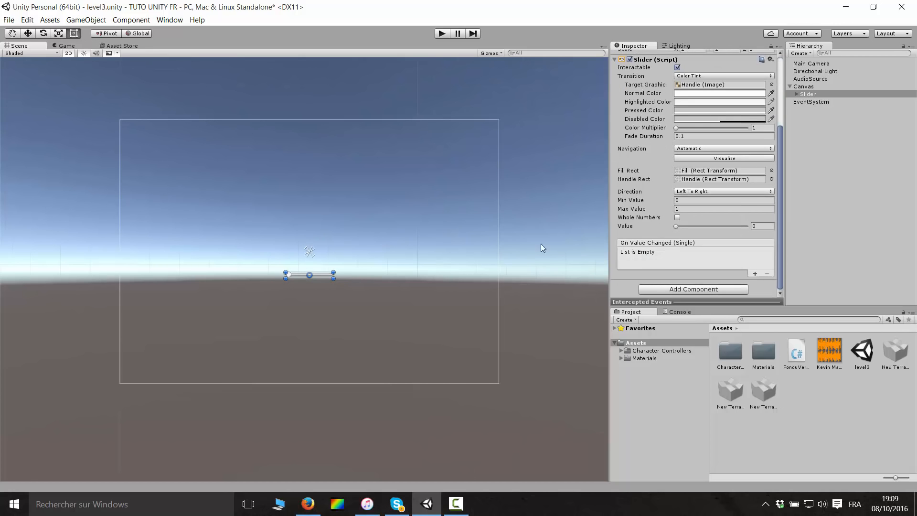
{"action": "scroll", "coordinate": [365, 307], "scroll_direction": "up", "scroll_amount": 3}
{"action": "left_click", "coordinate": [810, 78]}
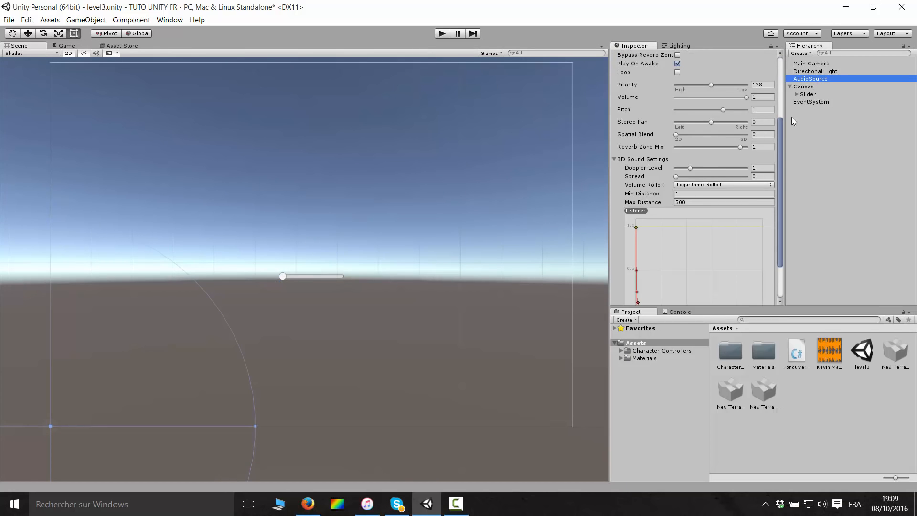
{"action": "scroll", "coordinate": [708, 222], "scroll_direction": "up", "scroll_amount": 5}
{"action": "scroll", "coordinate": [436, 184], "scroll_direction": "down", "scroll_amount": 2}
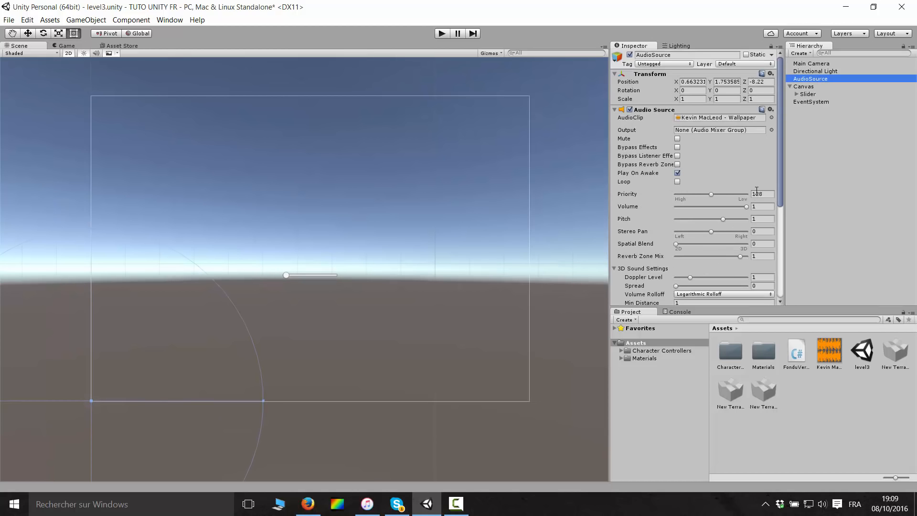
{"action": "left_click", "coordinate": [764, 207]}
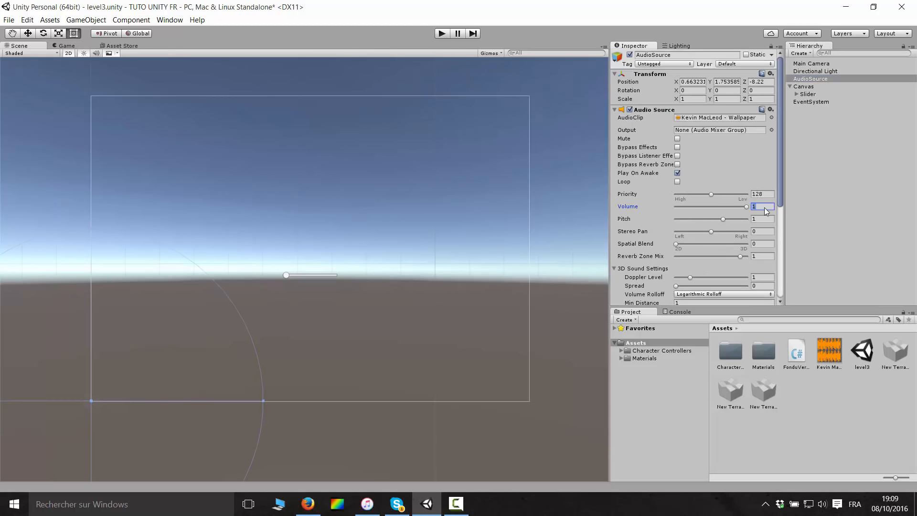
{"action": "type", "text": "0.3"}
{"action": "scroll", "coordinate": [385, 255], "scroll_direction": "down", "scroll_amount": 6}
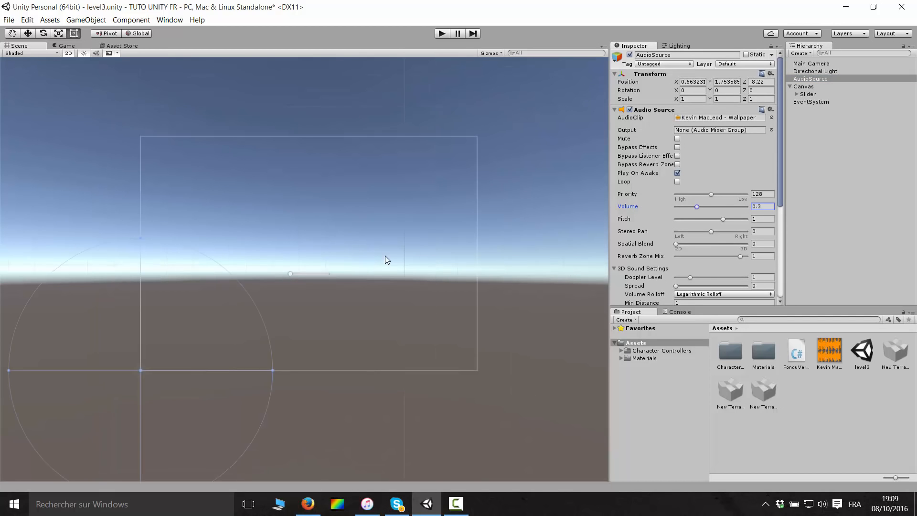
Run the game briefly to test the music playback, and stop it again.
{"action": "scroll", "coordinate": [387, 239], "scroll_direction": "up", "scroll_amount": 5}
{"action": "left_click", "coordinate": [441, 34]}
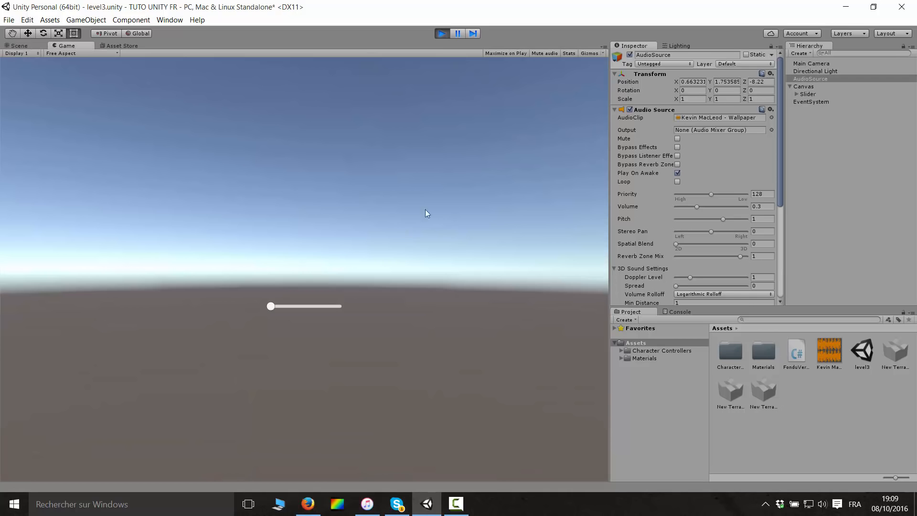
{"action": "left_click", "coordinate": [439, 35]}
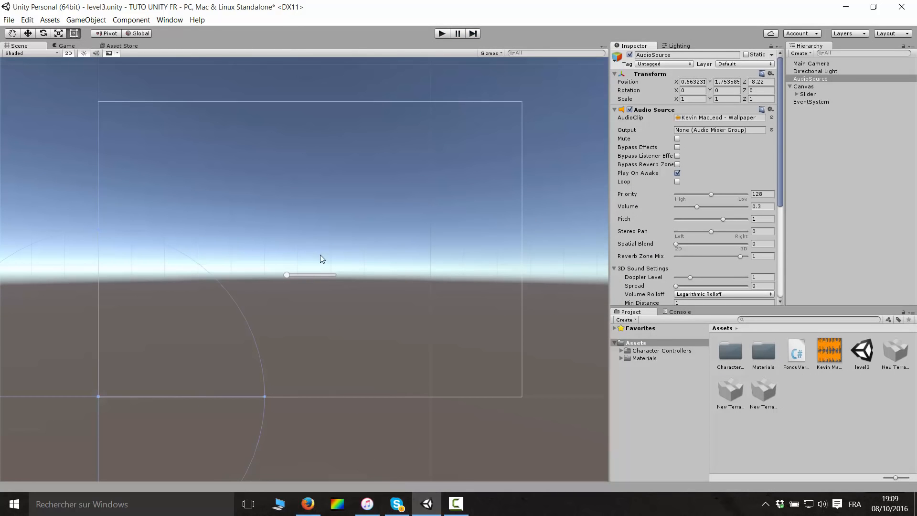
Add an entry to the Slider's On Value Changed event and assign the AudioSource object to it.
{"action": "scroll", "coordinate": [320, 254], "scroll_direction": "up", "scroll_amount": 3}
{"action": "middle_click_drag", "start_coordinate": [381, 291], "coordinate": [440, 219]}
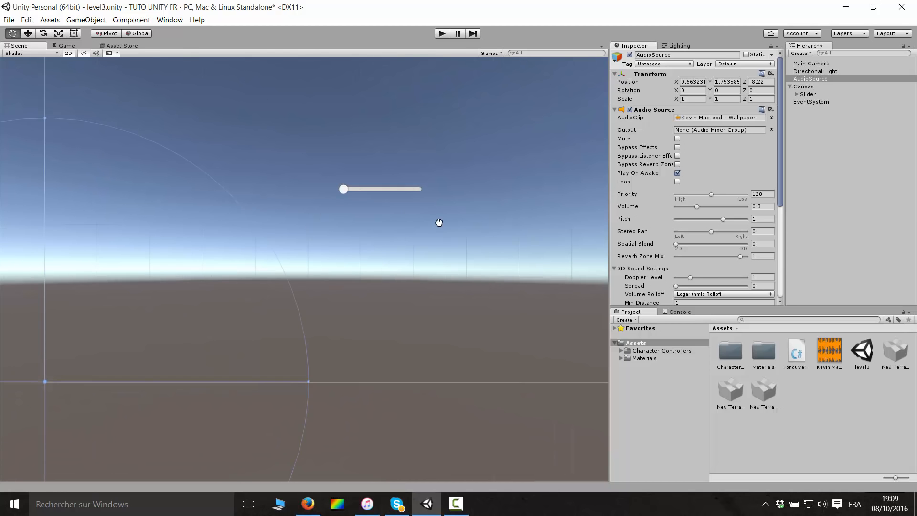
{"action": "scroll", "coordinate": [439, 222], "scroll_direction": "down", "scroll_amount": 2}
{"action": "middle_click_drag", "start_coordinate": [451, 250], "coordinate": [423, 285]}
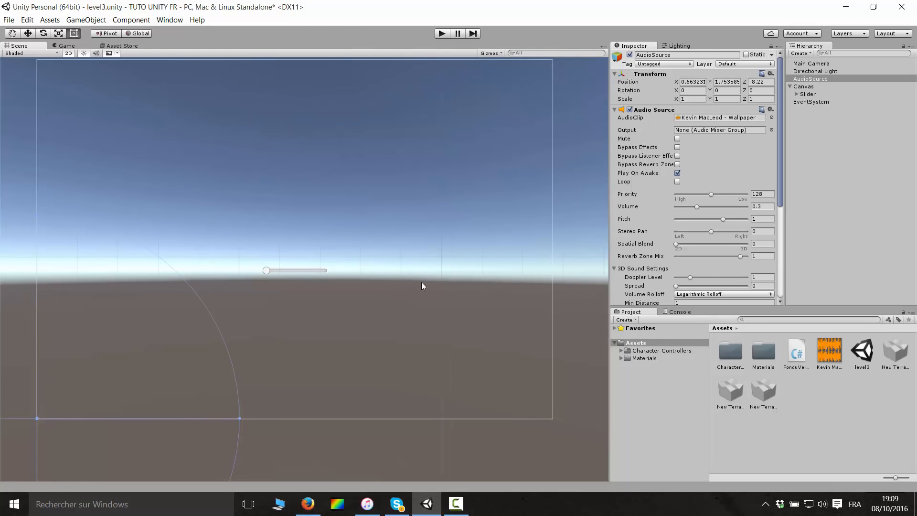
{"action": "left_click", "coordinate": [811, 94]}
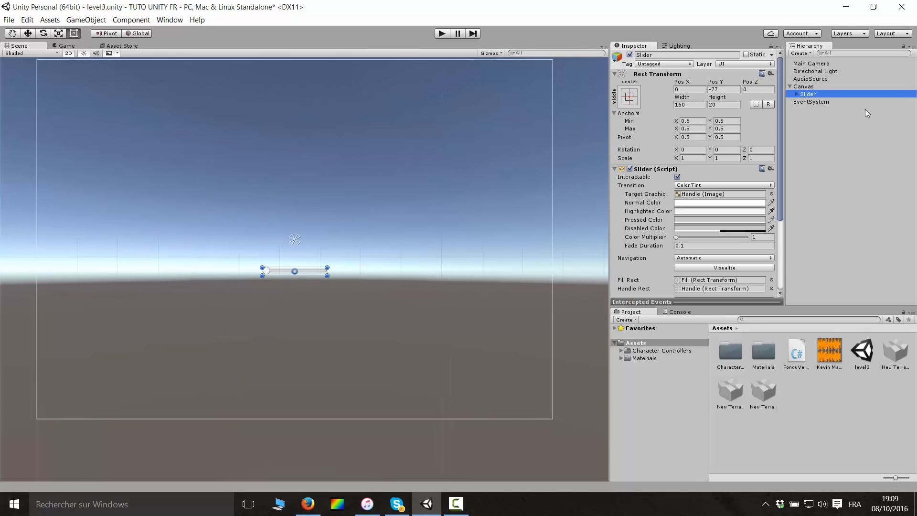
{"action": "scroll", "coordinate": [717, 183], "scroll_direction": "down", "scroll_amount": 5}
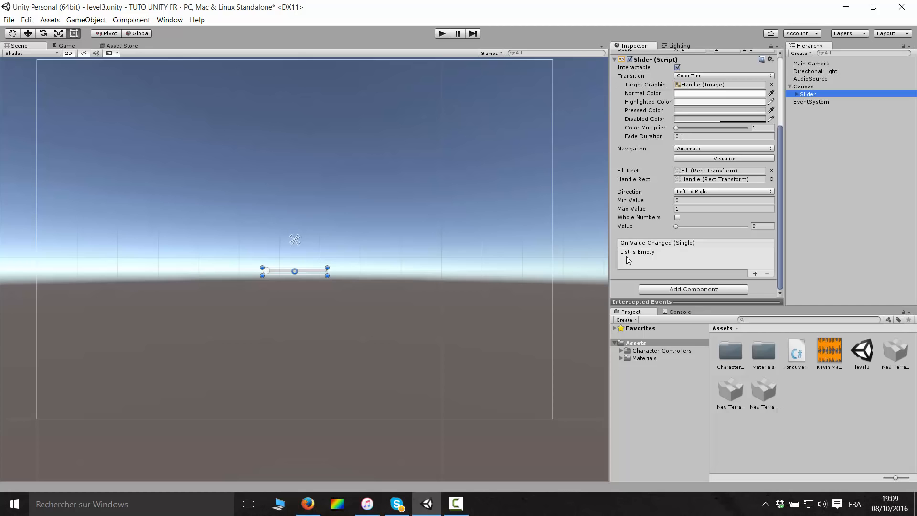
{"action": "left_click", "coordinate": [754, 274]}
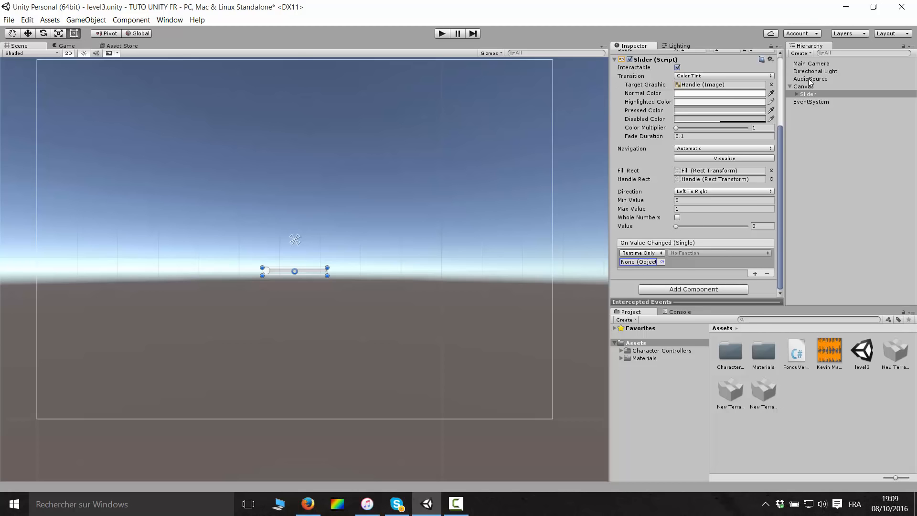
{"action": "left_click_drag", "start_coordinate": [811, 79], "coordinate": [629, 265]}
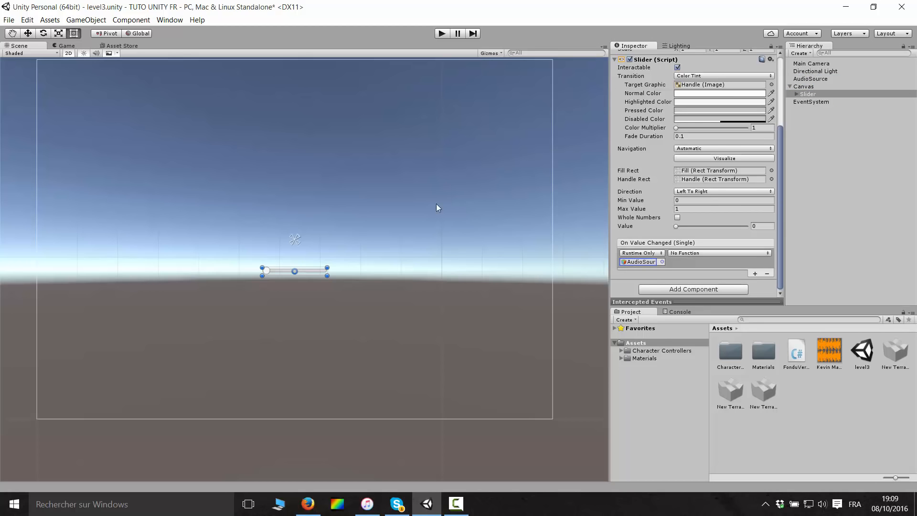
Set the On Value Changed entry's function to the AudioSource's dynamic float volume.
{"action": "scroll", "coordinate": [468, 243], "scroll_direction": "down", "scroll_amount": 2}
{"action": "scroll", "coordinate": [490, 275], "scroll_direction": "up", "scroll_amount": 2}
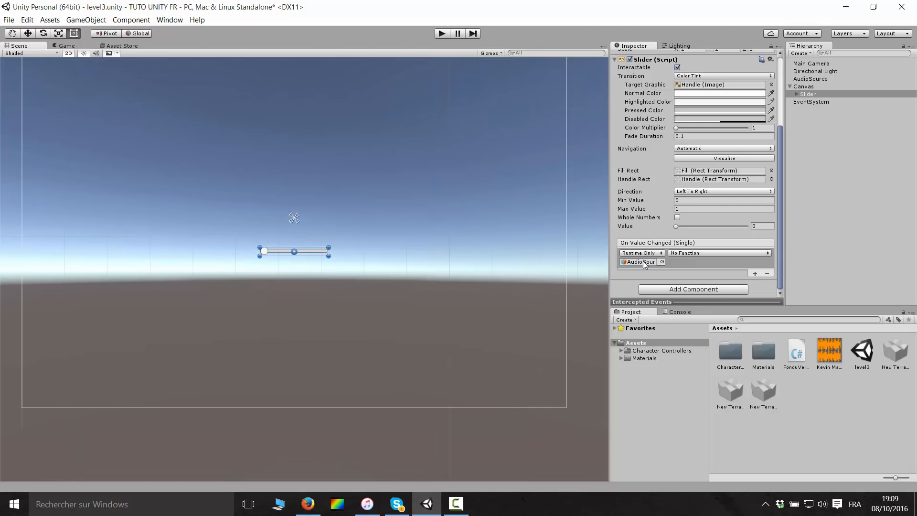
{"action": "left_click", "coordinate": [693, 253]}
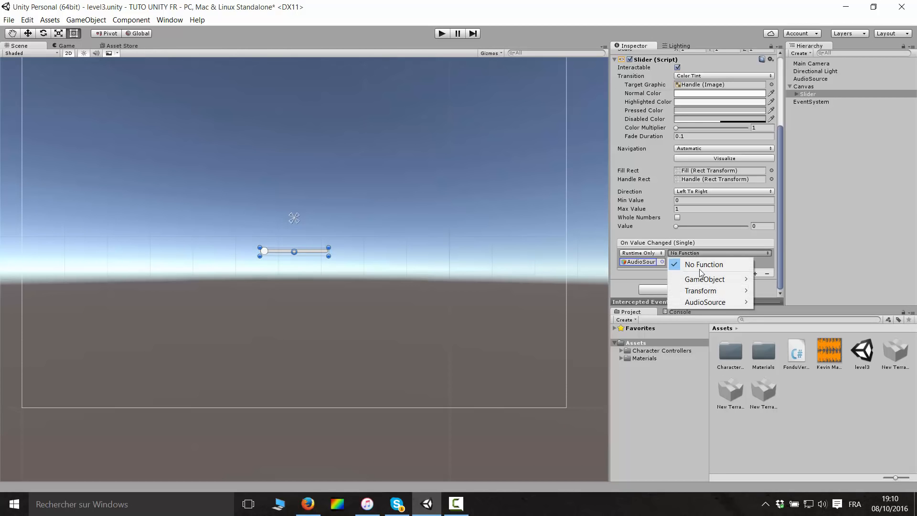
{"action": "mouse_move", "coordinate": [698, 306]}
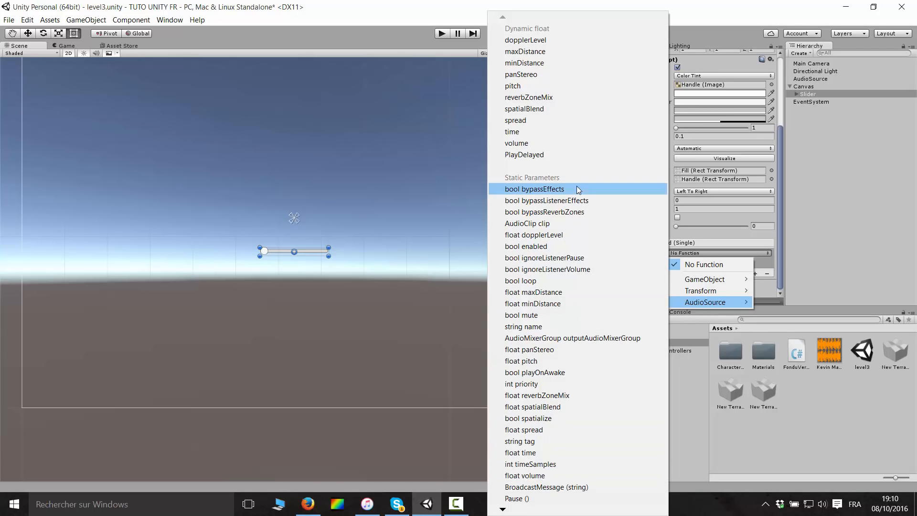
{"action": "left_click", "coordinate": [516, 144]}
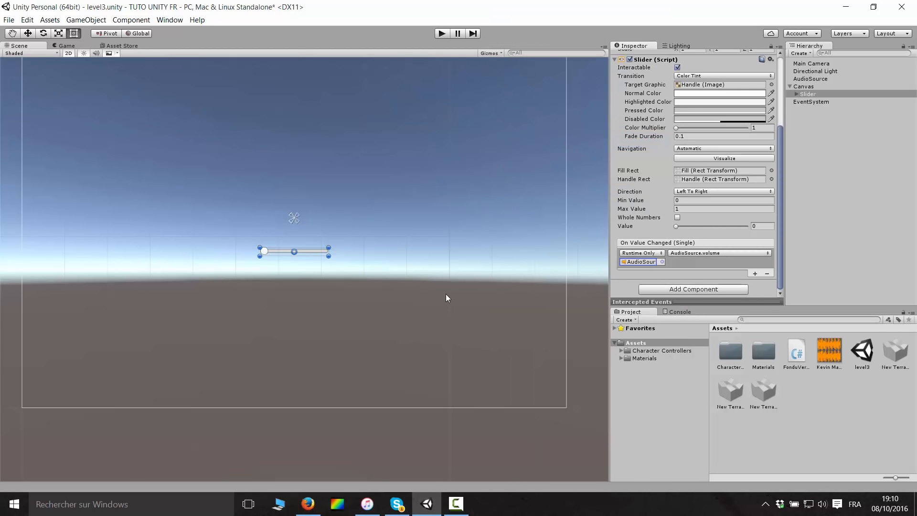
Try a Slider value of about 0.128, and try raising the AudioSource's volume before restoring it to 0.3.
{"action": "scroll", "coordinate": [465, 280], "scroll_direction": "up", "scroll_amount": 3}
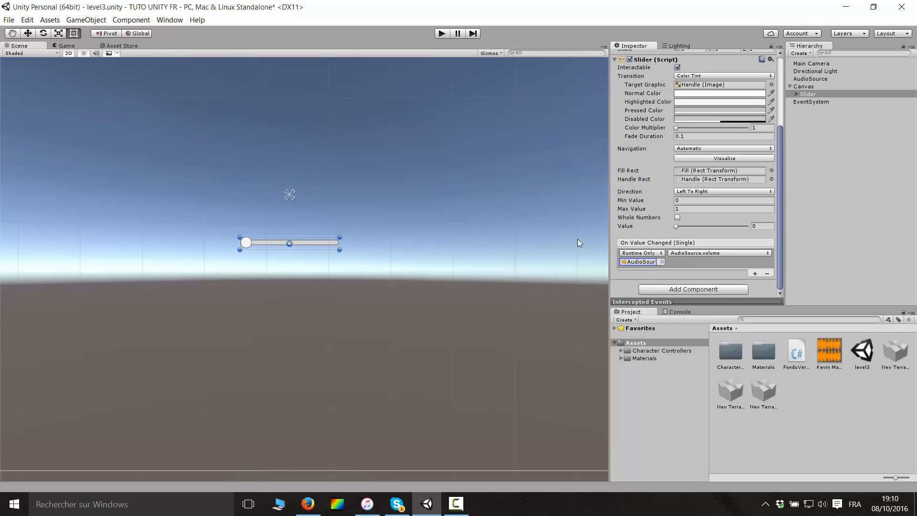
{"action": "mouse_move", "coordinate": [676, 228]}
{"action": "left_mouse_down"}
{"action": "mouse_move", "coordinate": [745, 235]}
{"action": "mouse_move", "coordinate": [685, 240]}
{"action": "left_mouse_up"}
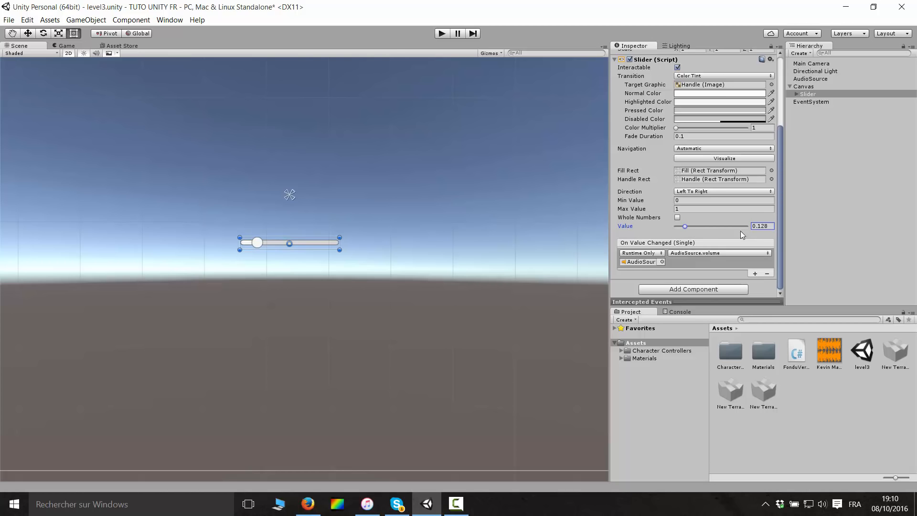
{"action": "left_click", "coordinate": [815, 79]}
{"action": "scroll", "coordinate": [706, 166], "scroll_direction": "up", "scroll_amount": 3}
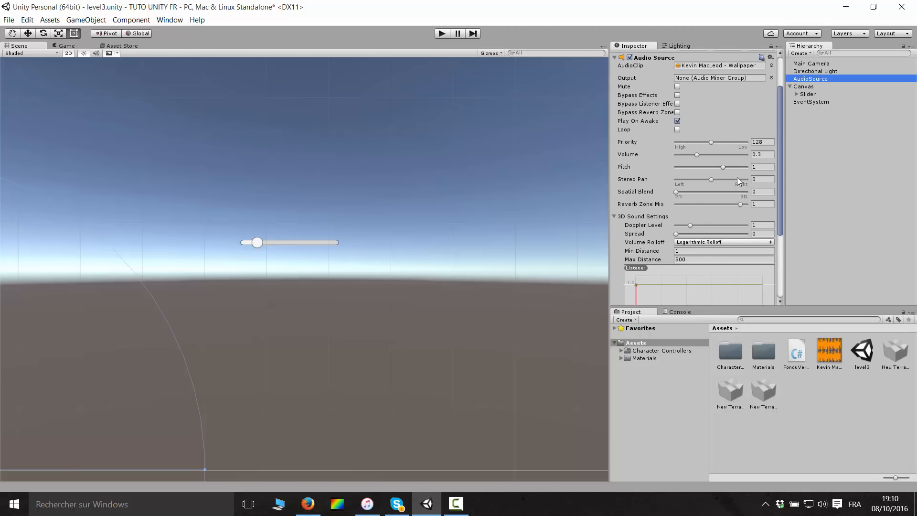
{"action": "left_click", "coordinate": [767, 154]}
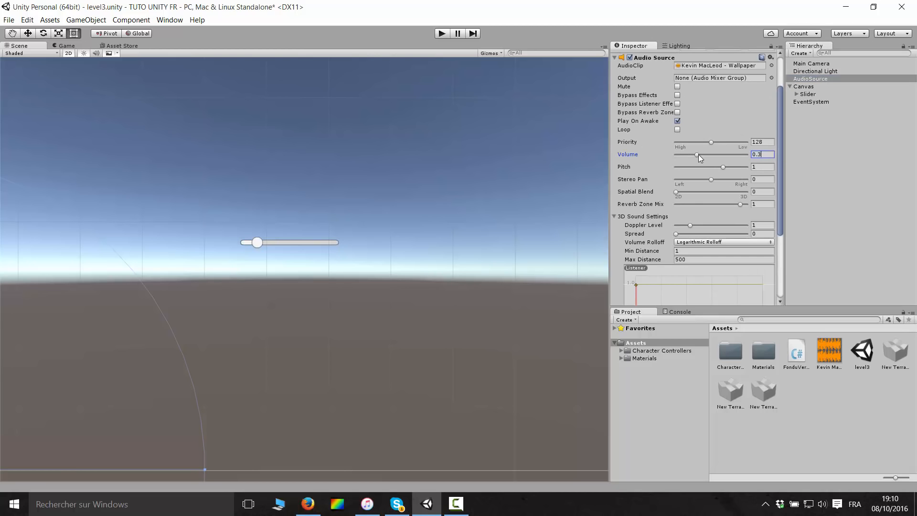
{"action": "left_click_drag", "start_coordinate": [698, 154], "coordinate": [746, 156]}
{"action": "type", "text": "0.3"}
Set the Slider component's Value to 0.3 to match the AudioSource's volume.
{"action": "left_click", "coordinate": [814, 95]}
{"action": "scroll", "coordinate": [756, 210], "scroll_direction": "down", "scroll_amount": 3}
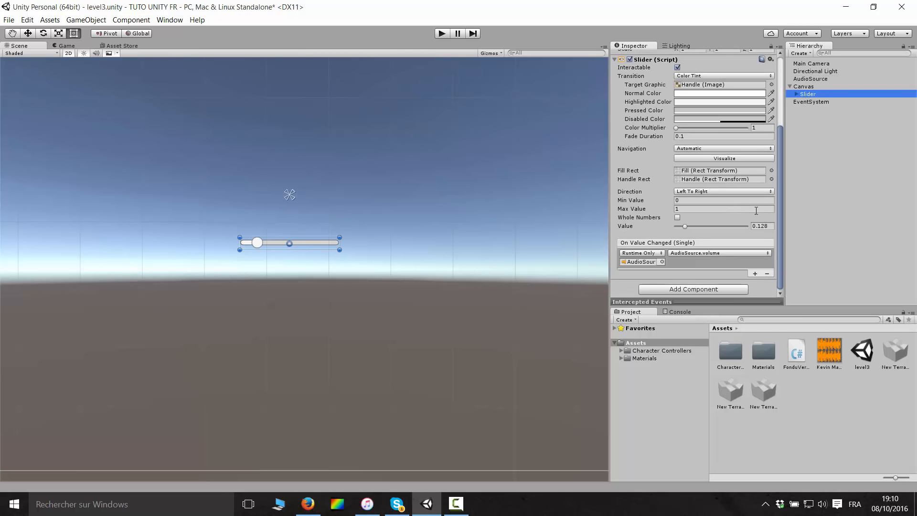
{"action": "left_click", "coordinate": [764, 226]}
{"action": "type", "text": "0.3"}
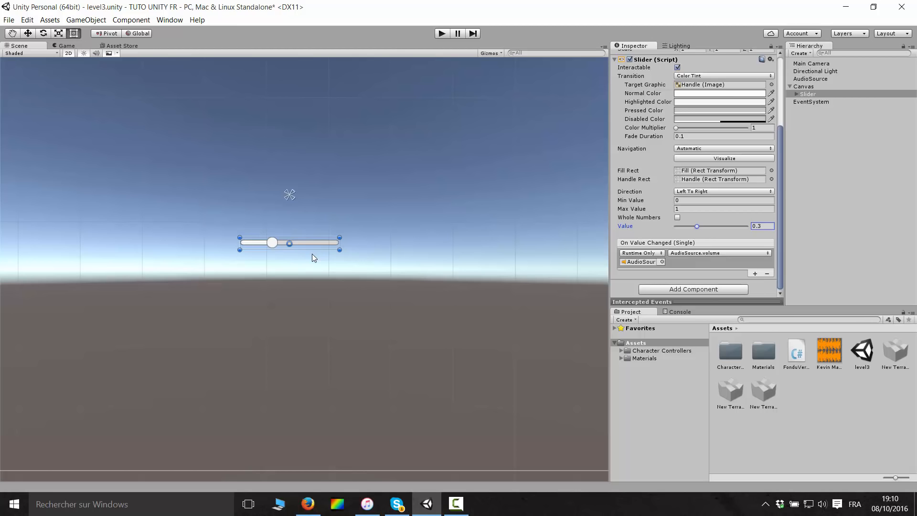
{"action": "scroll", "coordinate": [311, 253], "scroll_direction": "up", "scroll_amount": 6}
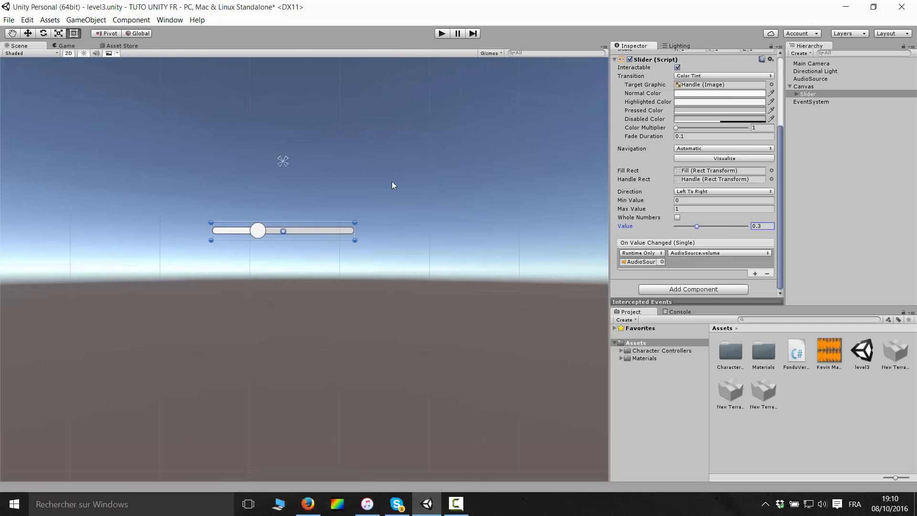
{"action": "scroll", "coordinate": [288, 223], "scroll_direction": "down", "scroll_amount": 8}
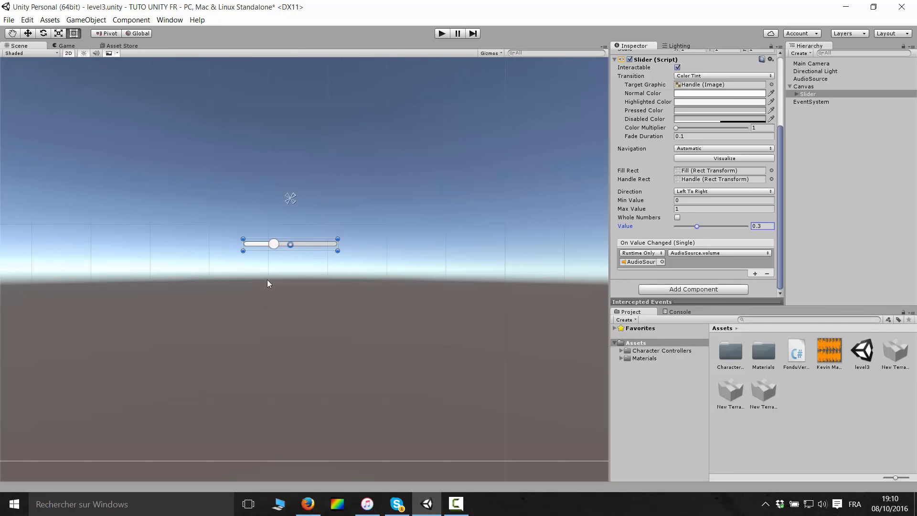
{"action": "scroll", "coordinate": [302, 284], "scroll_direction": "down", "scroll_amount": 3}
{"action": "scroll", "coordinate": [328, 269], "scroll_direction": "up", "scroll_amount": 4}
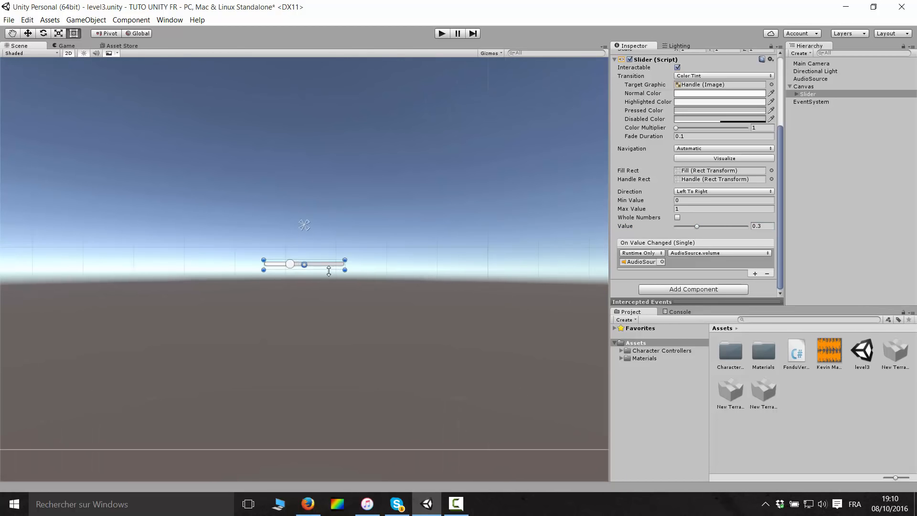
{"action": "middle_click_drag", "start_coordinate": [334, 247], "coordinate": [337, 270]}
{"action": "scroll", "coordinate": [334, 268], "scroll_direction": "down", "scroll_amount": 2}
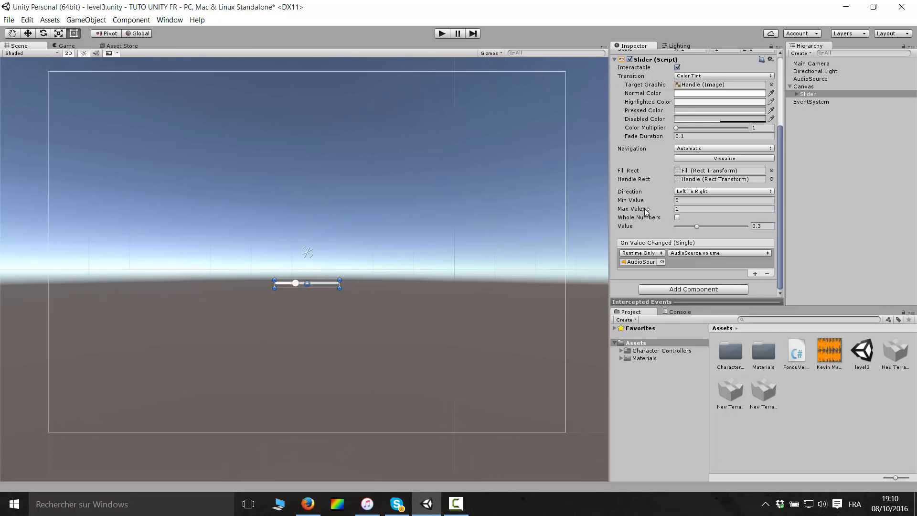
{"action": "scroll", "coordinate": [573, 203], "scroll_direction": "down", "scroll_amount": 1}
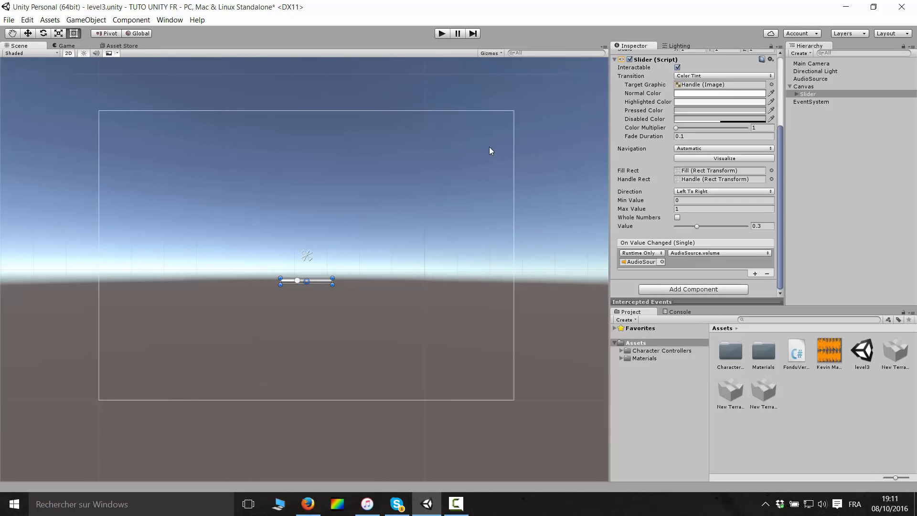
Run the game, lower the in-game slider to its minimum, and check the AudioSource's volume.
{"action": "left_click", "coordinate": [443, 33]}
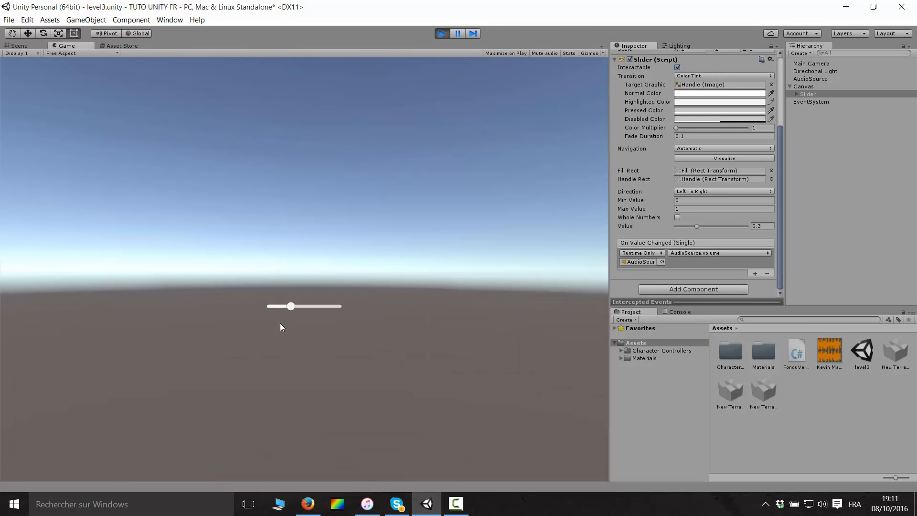
{"action": "left_click_drag", "start_coordinate": [291, 308], "coordinate": [270, 320]}
{"action": "left_click", "coordinate": [818, 79]}
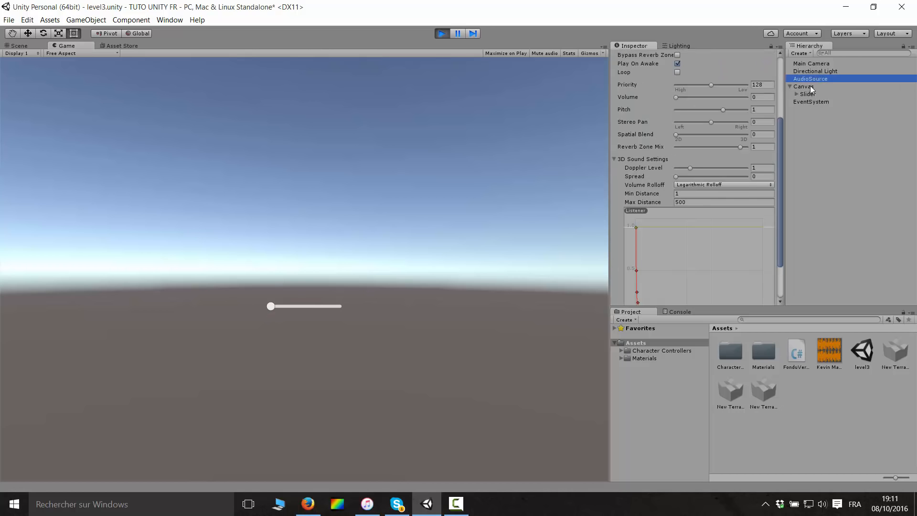
{"action": "scroll", "coordinate": [689, 248], "scroll_direction": "up", "scroll_amount": 5}
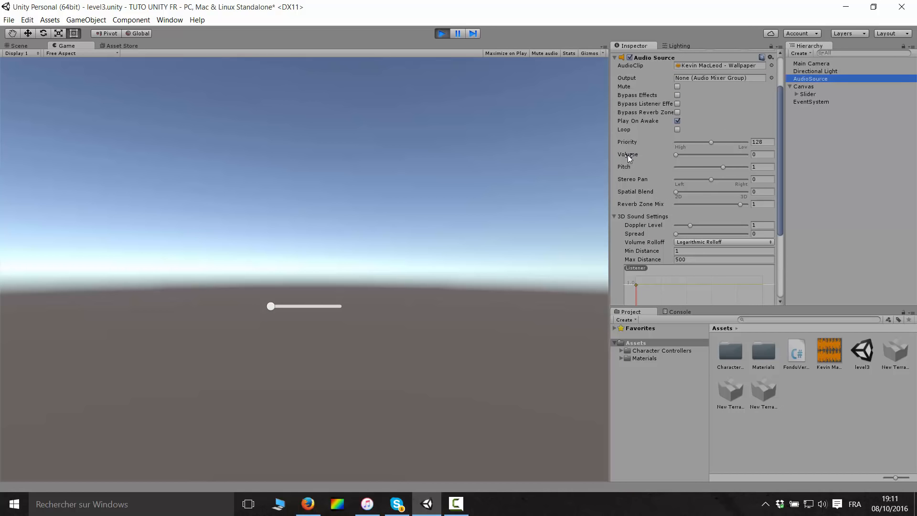
{"action": "left_click", "coordinate": [627, 154]}
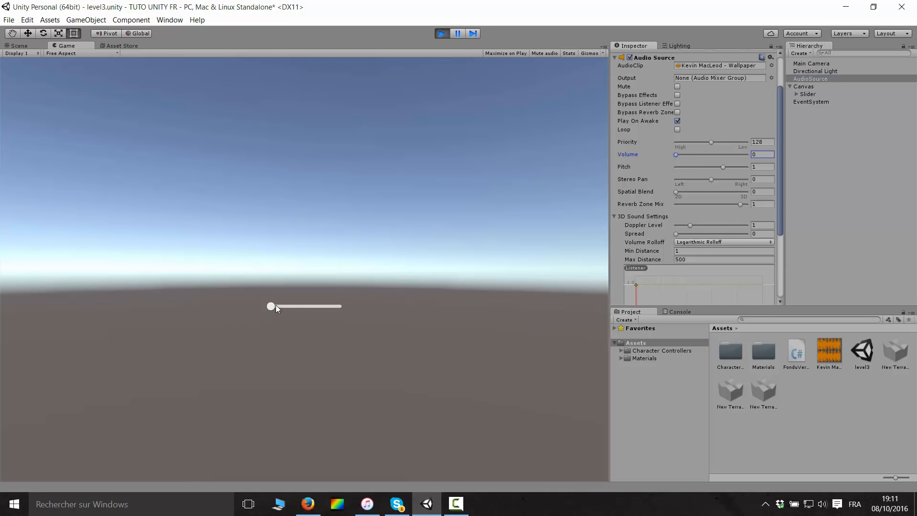
Move the in-game slider to about 0.04 and check the AudioSource's volume again.
{"action": "mouse_move", "coordinate": [272, 308]}
{"action": "left_mouse_down"}
{"action": "mouse_move", "coordinate": [322, 310]}
{"action": "mouse_move", "coordinate": [274, 319]}
{"action": "left_mouse_up"}
{"action": "left_click", "coordinate": [634, 156]}
{"action": "left_click", "coordinate": [382, 170]}
{"action": "mouse_move", "coordinate": [274, 307]}
{"action": "left_mouse_down"}
{"action": "mouse_move", "coordinate": [285, 306]}
{"action": "mouse_move", "coordinate": [273, 306]}
{"action": "left_mouse_up"}
{"action": "scroll", "coordinate": [669, 231], "scroll_direction": "up", "scroll_amount": 3}
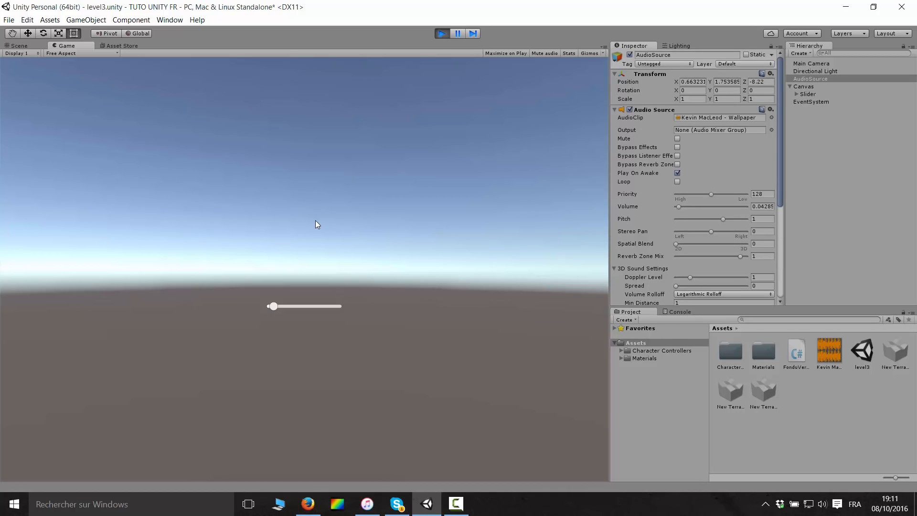
Add a second entry to the Slider's On Value Changed event while playing, and reselect AudioSource volume for the first entry.
{"action": "left_click", "coordinate": [810, 95]}
{"action": "scroll", "coordinate": [701, 158], "scroll_direction": "down", "scroll_amount": 10}
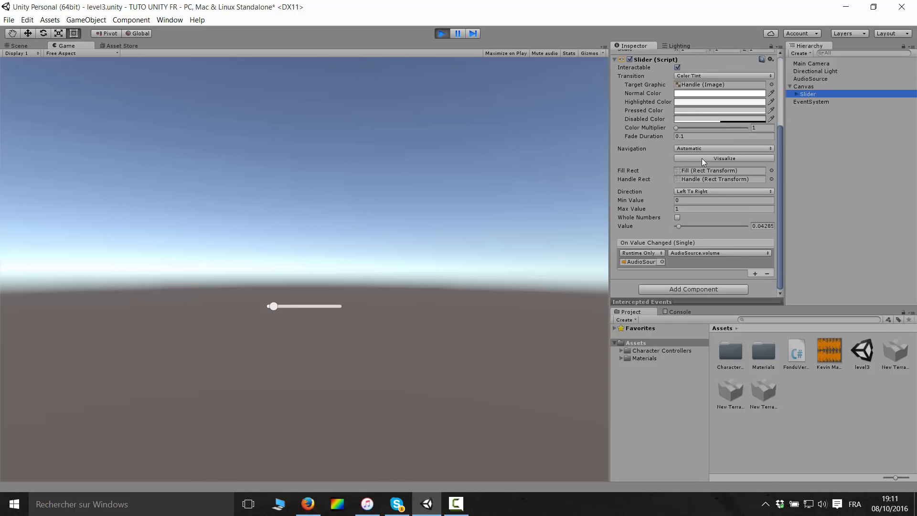
{"action": "left_click", "coordinate": [754, 273]}
{"action": "scroll", "coordinate": [651, 187], "scroll_direction": "down", "scroll_amount": 1}
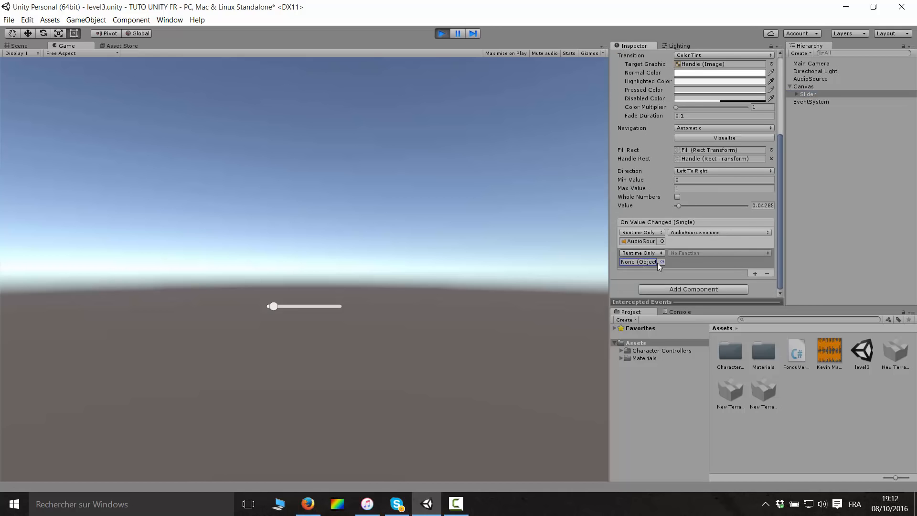
{"action": "left_click", "coordinate": [689, 254]}
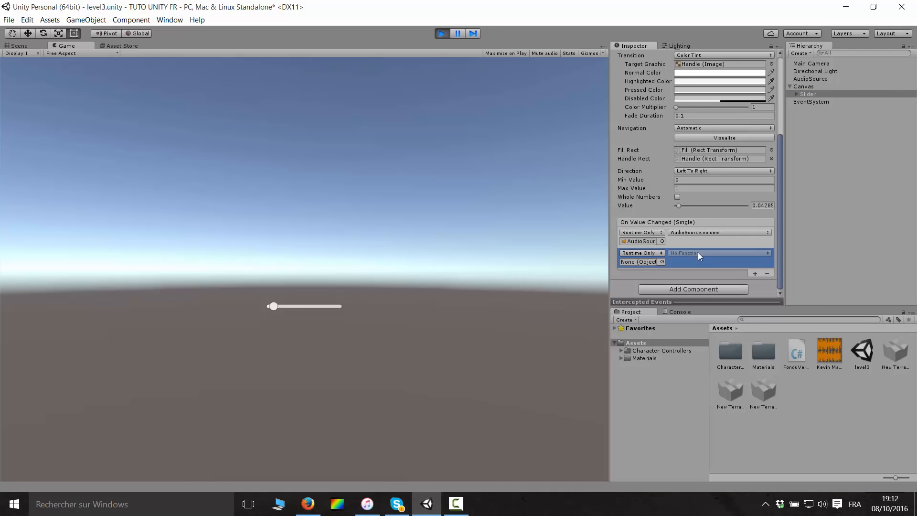
{"action": "left_click", "coordinate": [712, 232]}
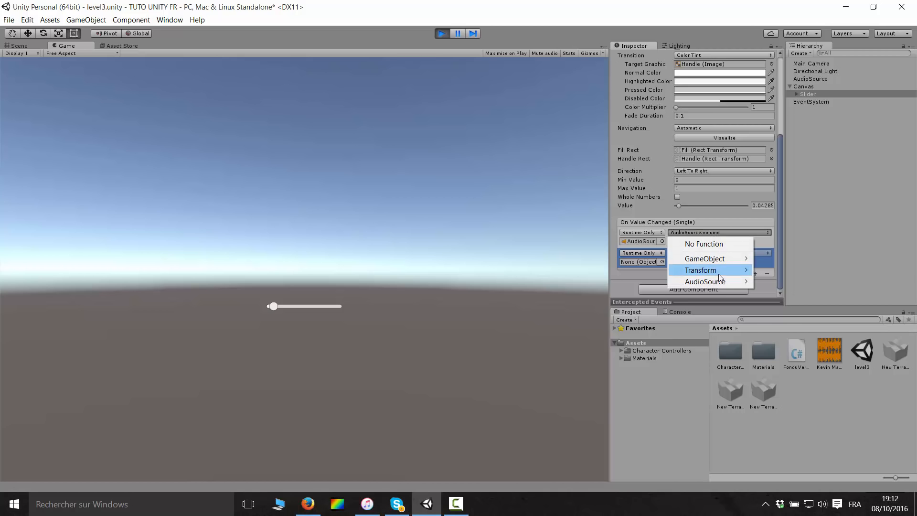
{"action": "mouse_move", "coordinate": [705, 281]}
{"action": "left_click", "coordinate": [540, 143]}
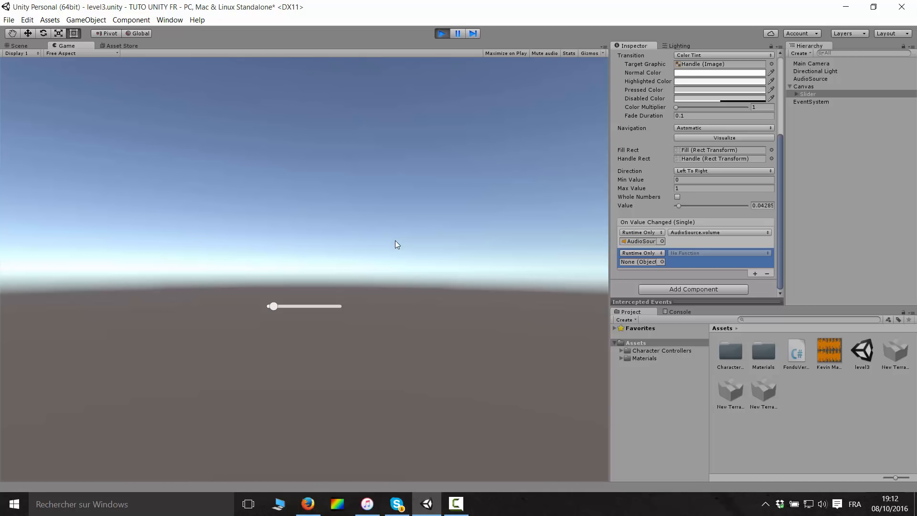
Add two more empty entries to the Slider's On Value Changed event during play.
{"action": "left_click", "coordinate": [754, 273]}
{"action": "left_click", "coordinate": [753, 292]}
{"action": "scroll", "coordinate": [711, 225], "scroll_direction": "down", "scroll_amount": 3}
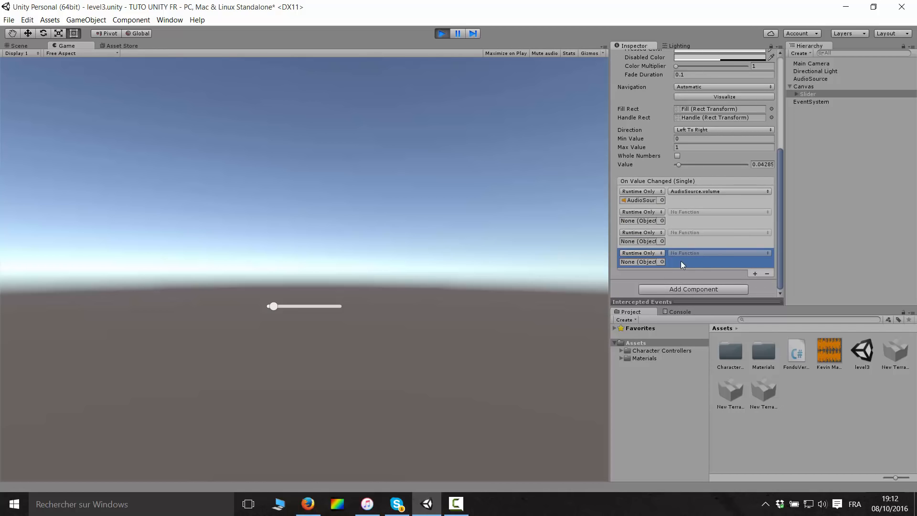
Test the in-game slider once more by raising it slightly and lowering it again, and stop the game.
{"action": "scroll", "coordinate": [669, 192], "scroll_direction": "up", "scroll_amount": 6}
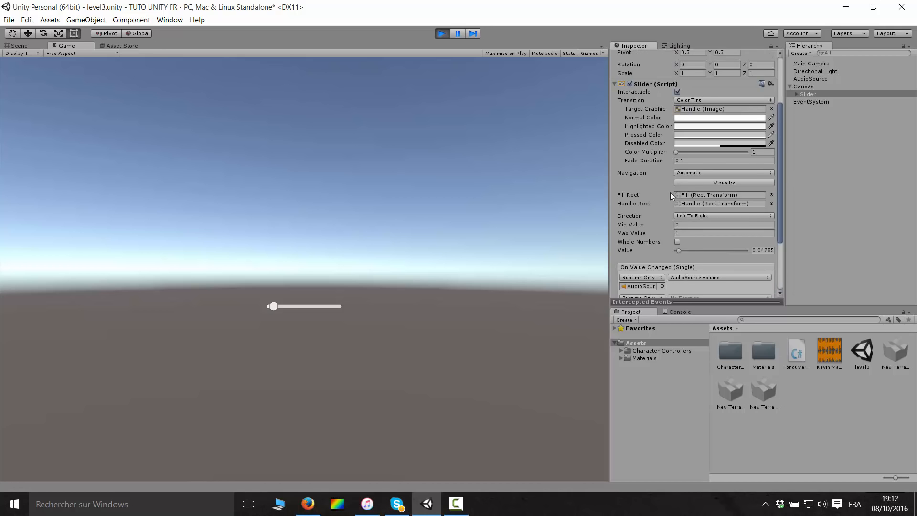
{"action": "scroll", "coordinate": [669, 192], "scroll_direction": "up", "scroll_amount": 5}
{"action": "left_click", "coordinate": [279, 306]}
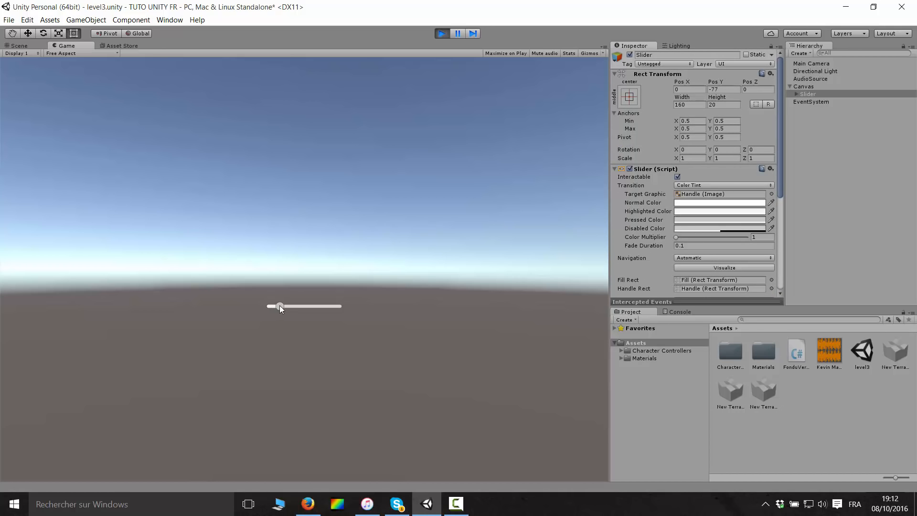
{"action": "left_click_drag", "start_coordinate": [279, 306], "coordinate": [273, 306]}
{"action": "left_click", "coordinate": [442, 33]}
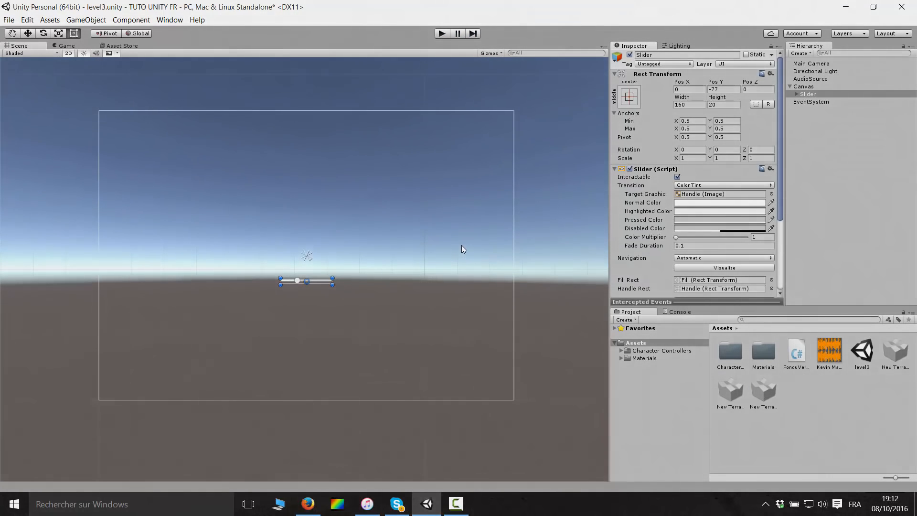